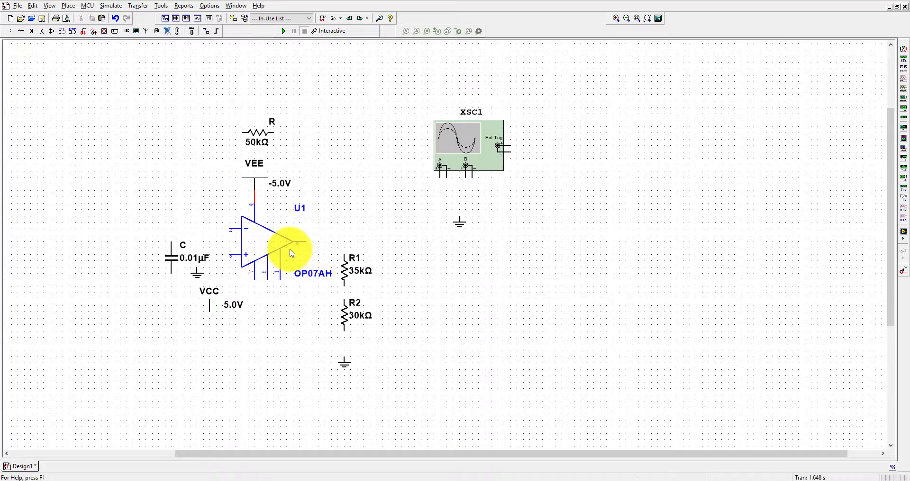
- Wire the VEE −5.0V source to the op-amp U1's negative supply pin 4
{"action": "left_click_drag", "start_coordinate": [254, 192], "coordinate": [255, 204]}
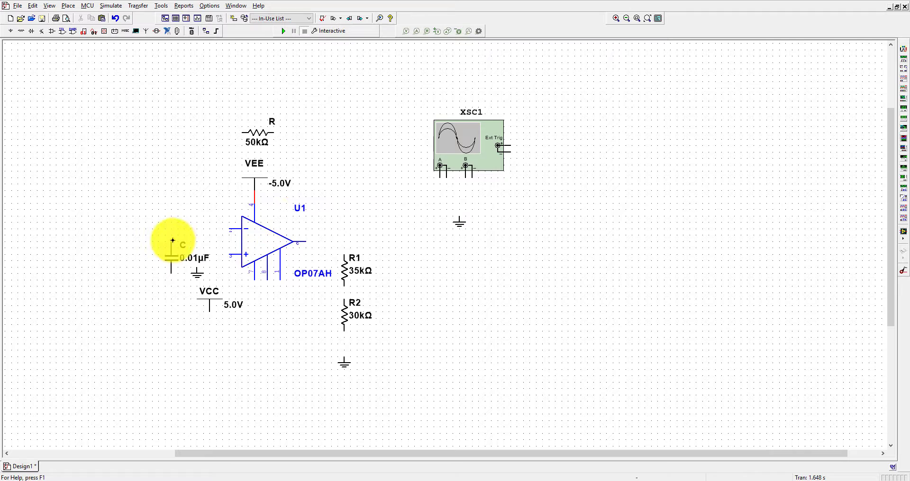
- Connect the op-amp's non-inverting input to the R1–R2 divider junction
{"action": "left_click", "coordinate": [229, 255]}
{"action": "left_click", "coordinate": [344, 287]}
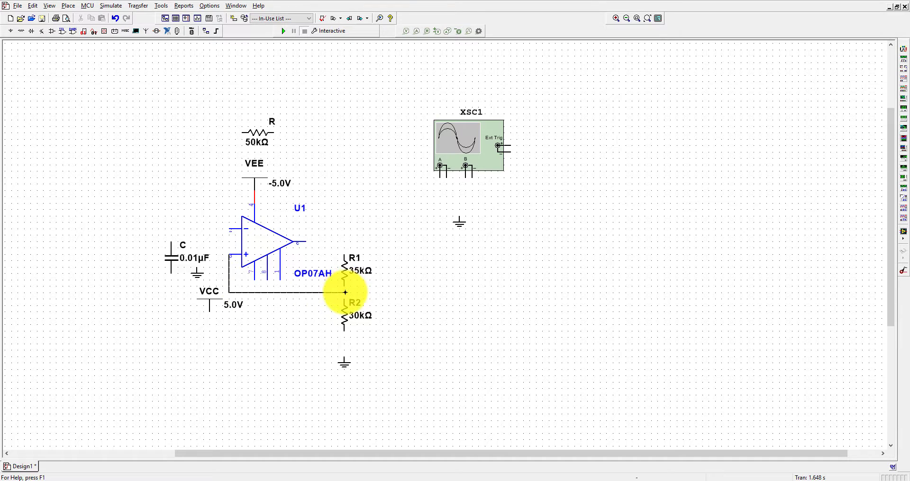
{"action": "left_click", "coordinate": [343, 292]}
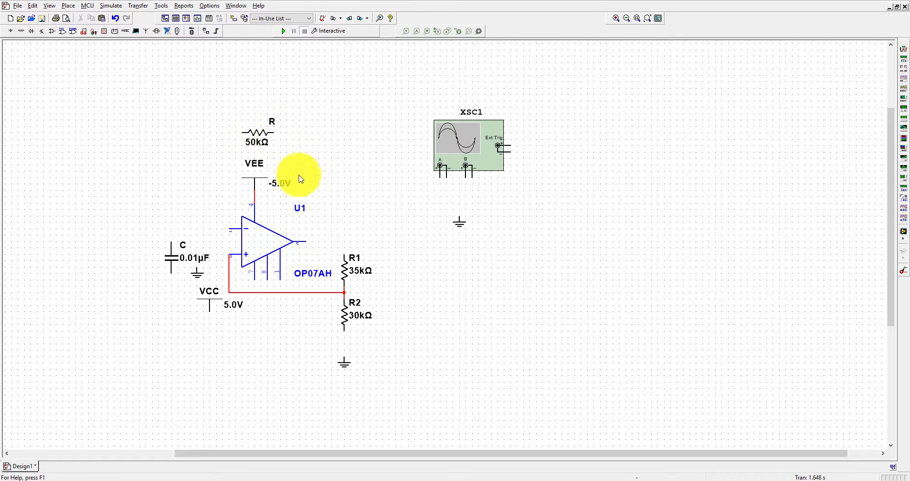
- Wire feedback resistor R between the op-amp output and inverting input, joining capacitor C there
{"action": "left_click", "coordinate": [274, 132]}
{"action": "left_click", "coordinate": [305, 241]}
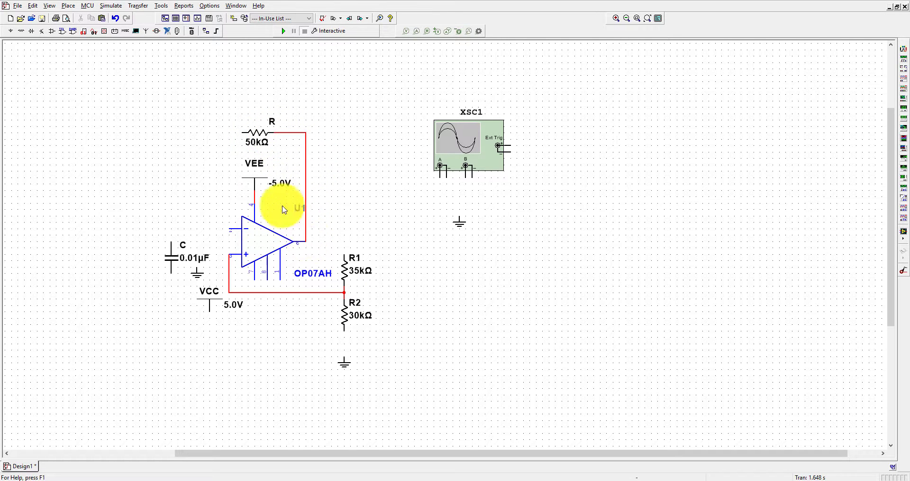
{"action": "left_click", "coordinate": [242, 133]}
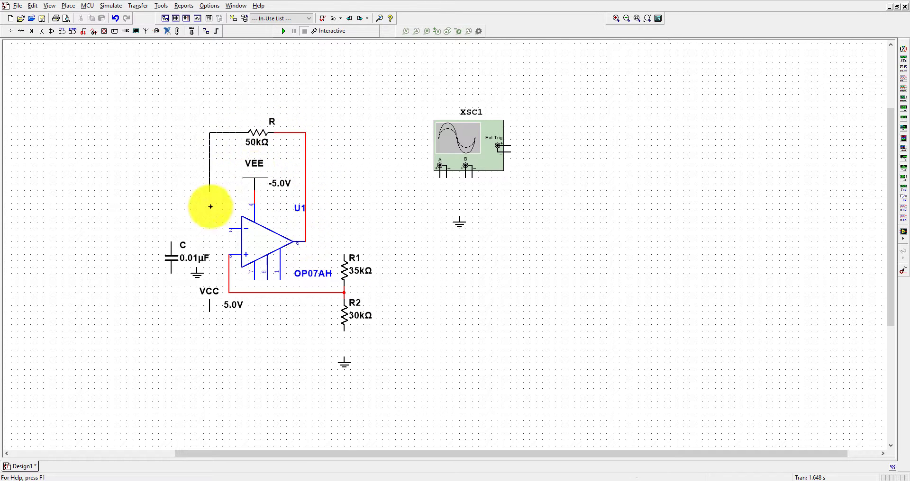
{"action": "left_click", "coordinate": [224, 229]}
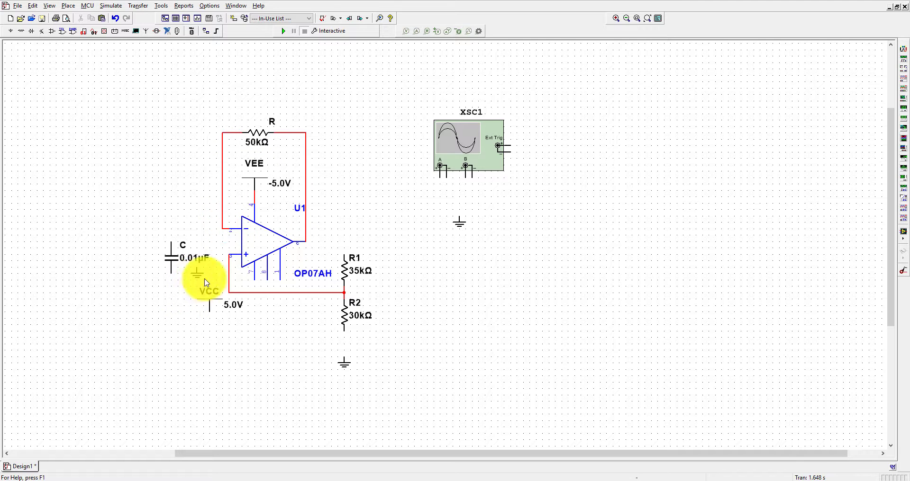
{"action": "left_click", "coordinate": [172, 241]}
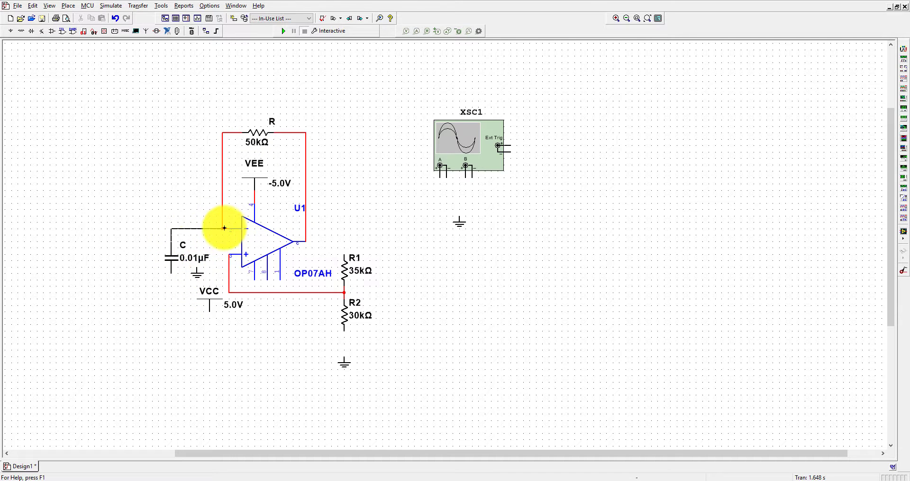
{"action": "left_click", "coordinate": [222, 229]}
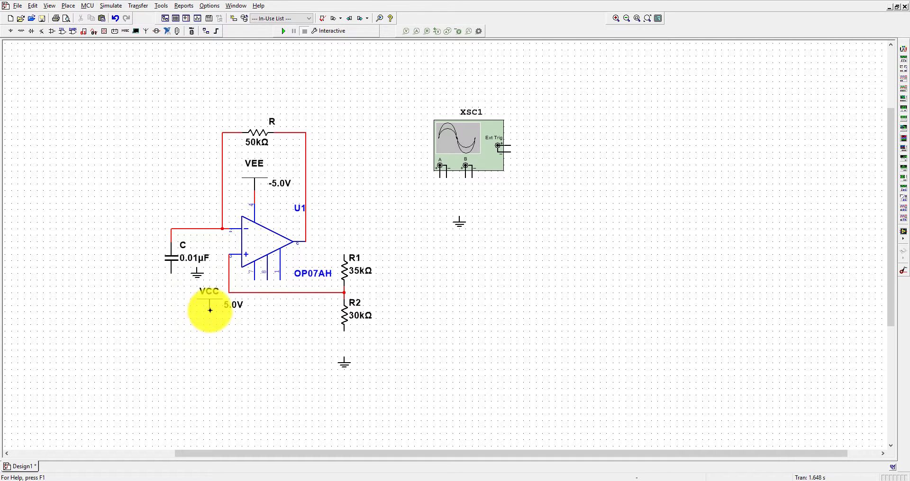
- Supply VCC to the positive pin, ground R2 and capacitor C, and tie R1 to the output
{"action": "left_click", "coordinate": [209, 312]}
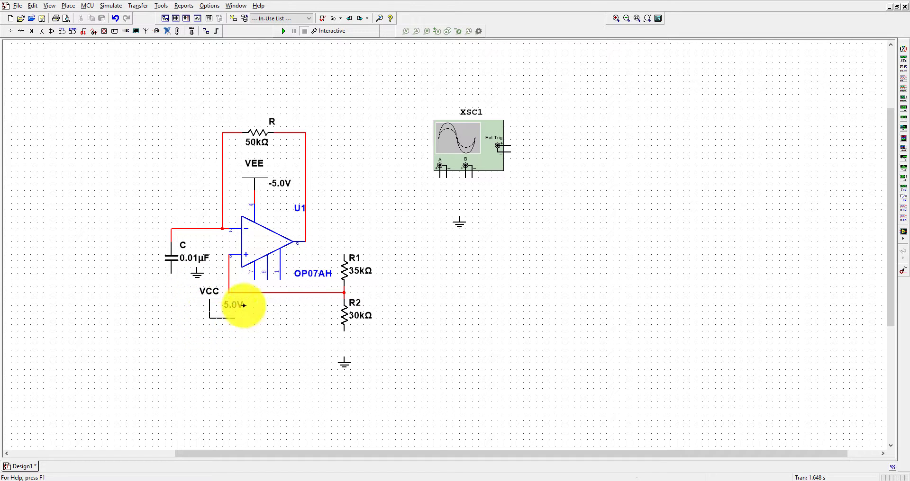
{"action": "left_click", "coordinate": [252, 280]}
{"action": "left_click", "coordinate": [344, 330]}
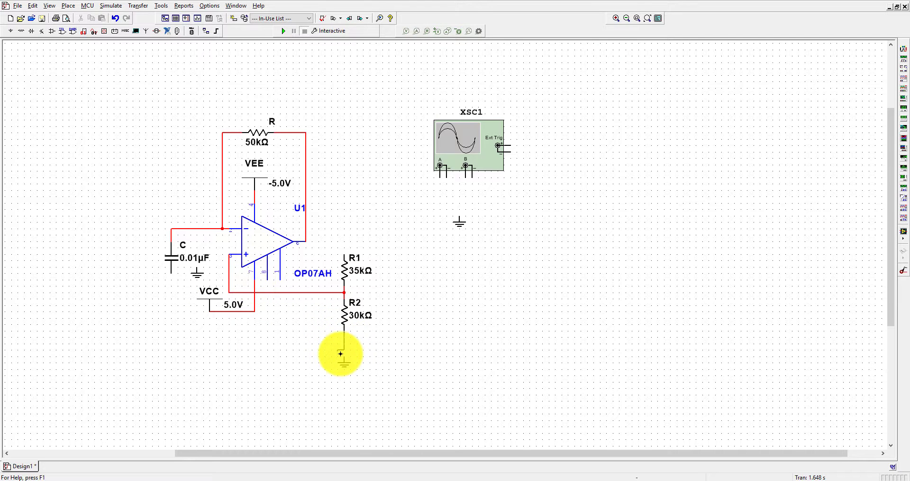
{"action": "left_click", "coordinate": [343, 357]}
{"action": "left_click", "coordinate": [344, 254]}
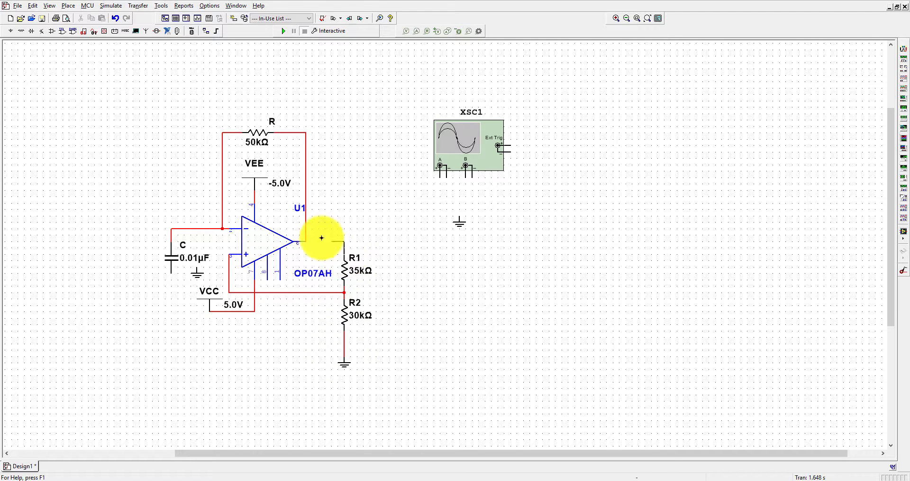
{"action": "left_click", "coordinate": [306, 236]}
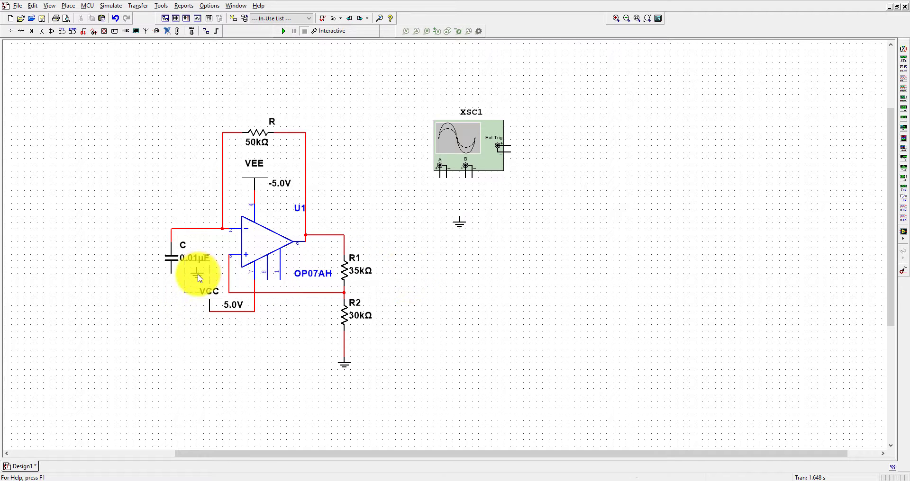
{"action": "left_click", "coordinate": [172, 287]}
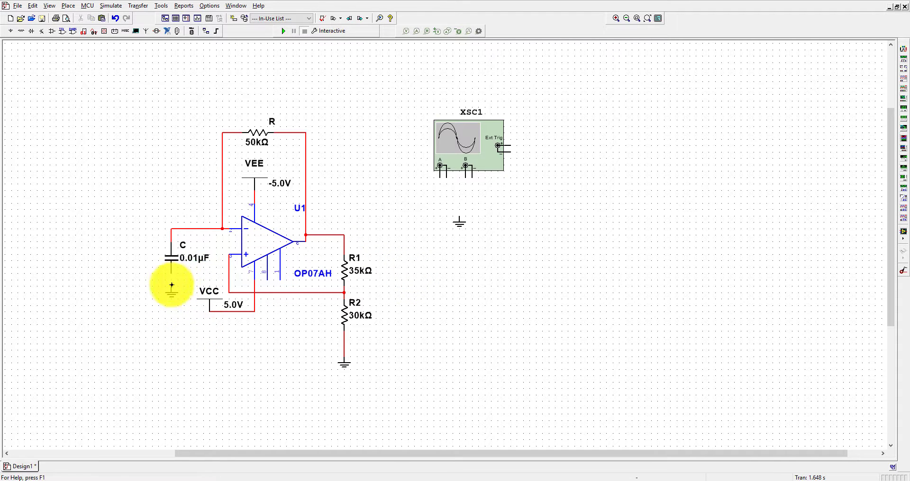
{"action": "left_click", "coordinate": [173, 275]}
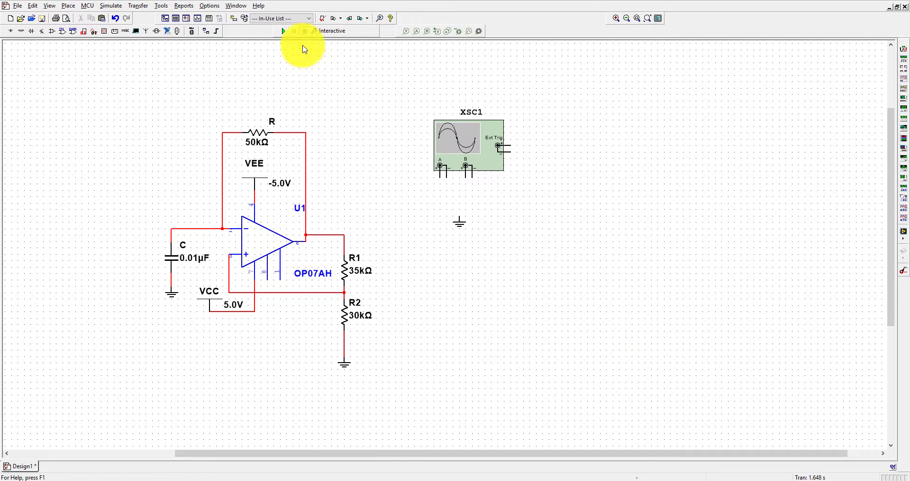
- Wire oscilloscope XSC1 channel A to the op-amp output and ground, then run the simulation
{"action": "left_click", "coordinate": [440, 177]}
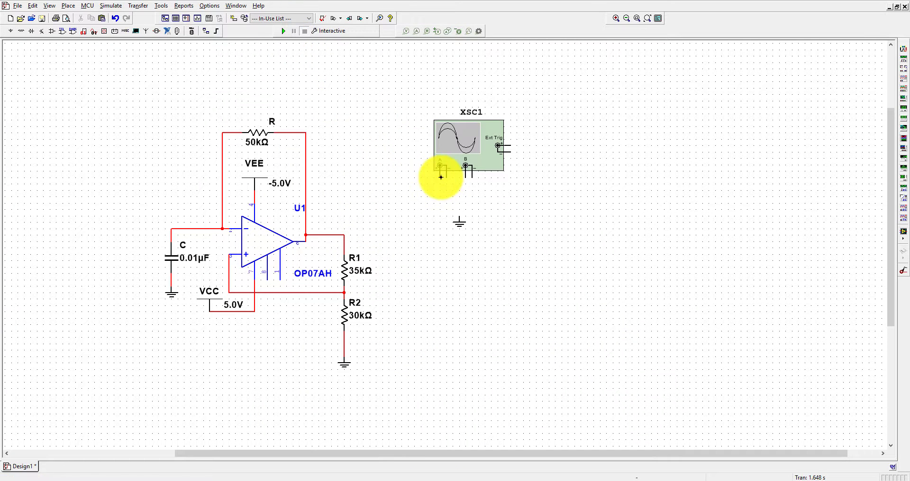
{"action": "left_click", "coordinate": [337, 234]}
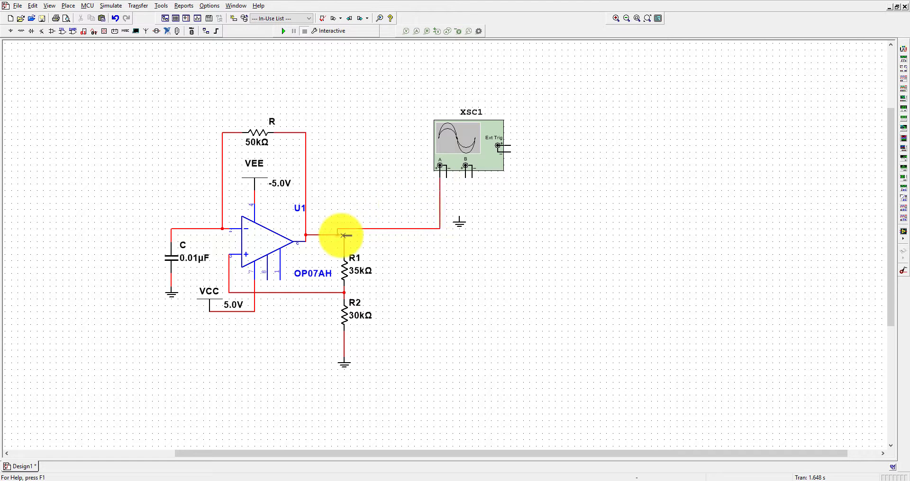
{"action": "left_click", "coordinate": [445, 175]}
{"action": "left_click", "coordinate": [459, 217]}
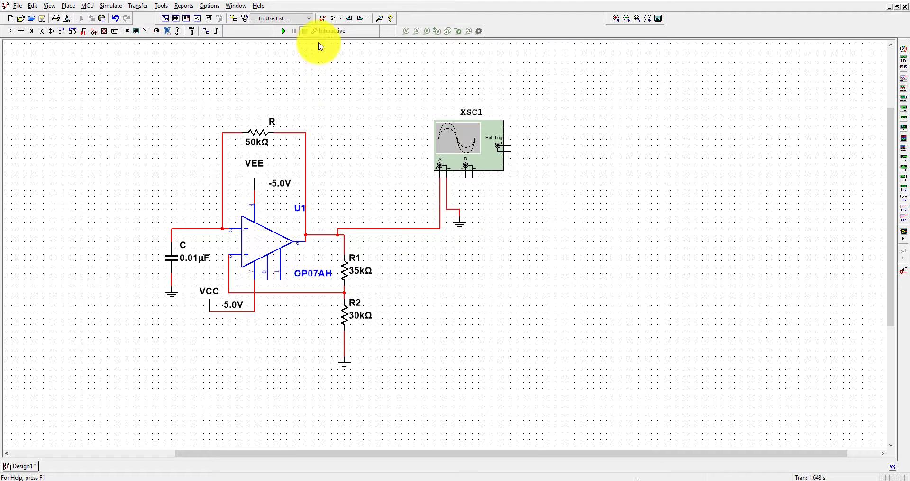
{"action": "left_click", "coordinate": [284, 32]}
- Open the XSC1 oscilloscope display and move it to the upper right to show all controls
{"action": "double_click", "coordinate": [448, 136]}
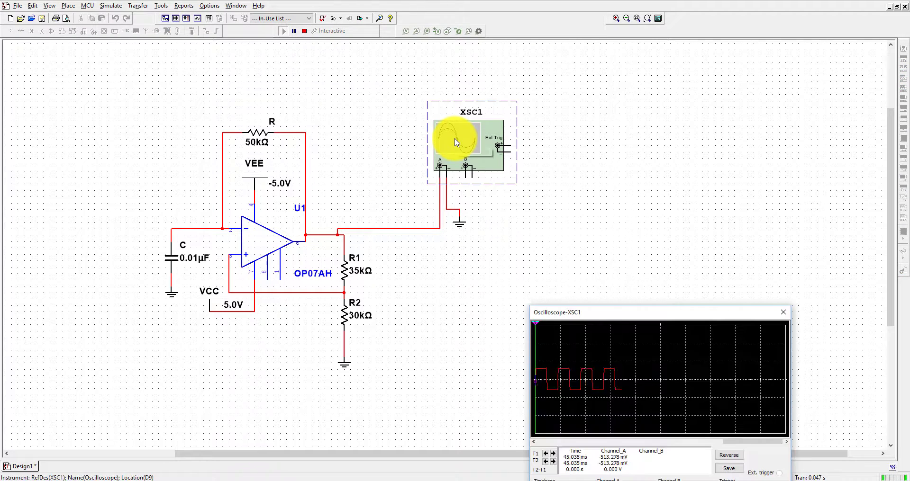
{"action": "left_click_drag", "start_coordinate": [607, 312], "coordinate": [649, 110]}
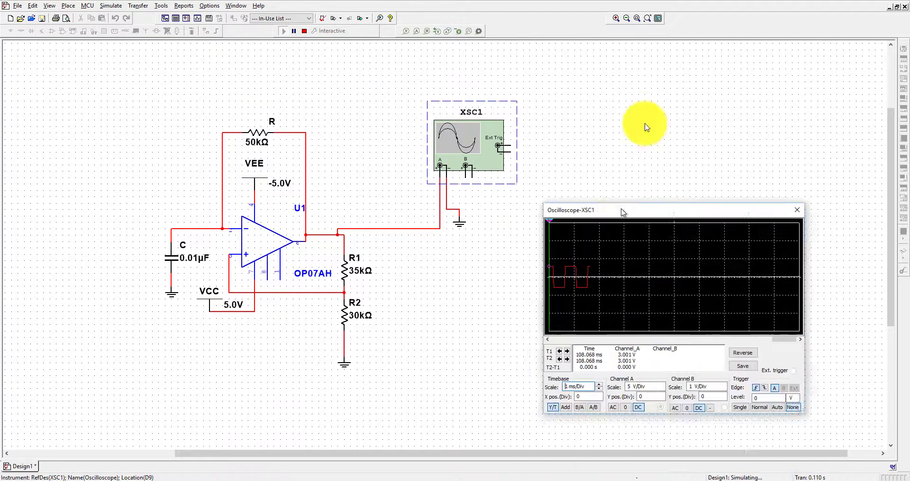